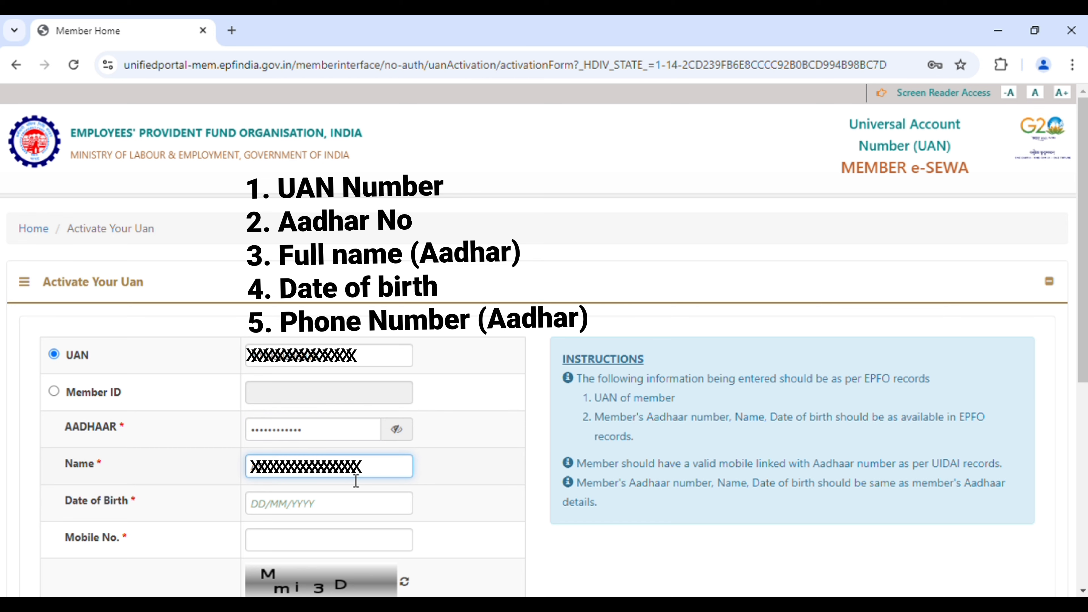
Enter the member's name, birth date 13 July 2000, mobile number and the captcha, then submit the form.
type("anar")
key("Tab")
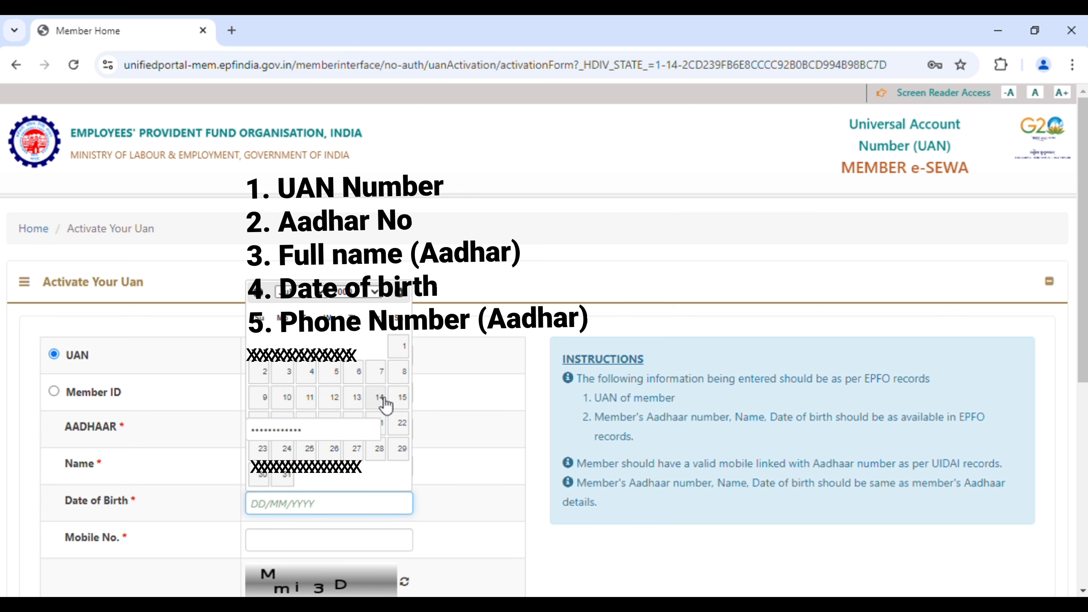
left_click(358, 398)
left_click(376, 539)
type("9999999999")
scroll(372, 390, "down", 3)
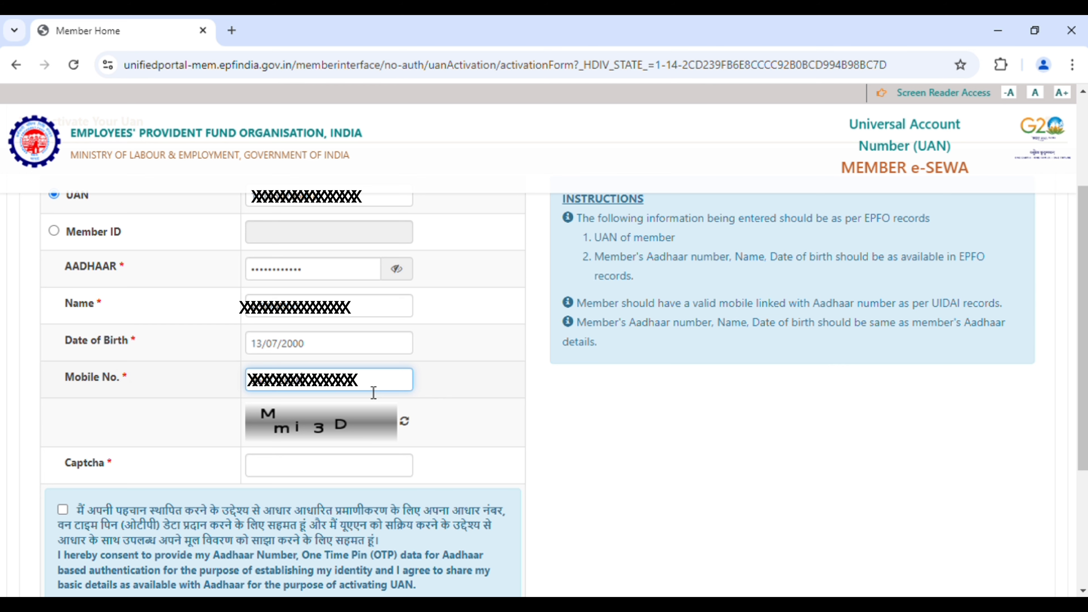
left_click(310, 467)
type("Mmi3D")
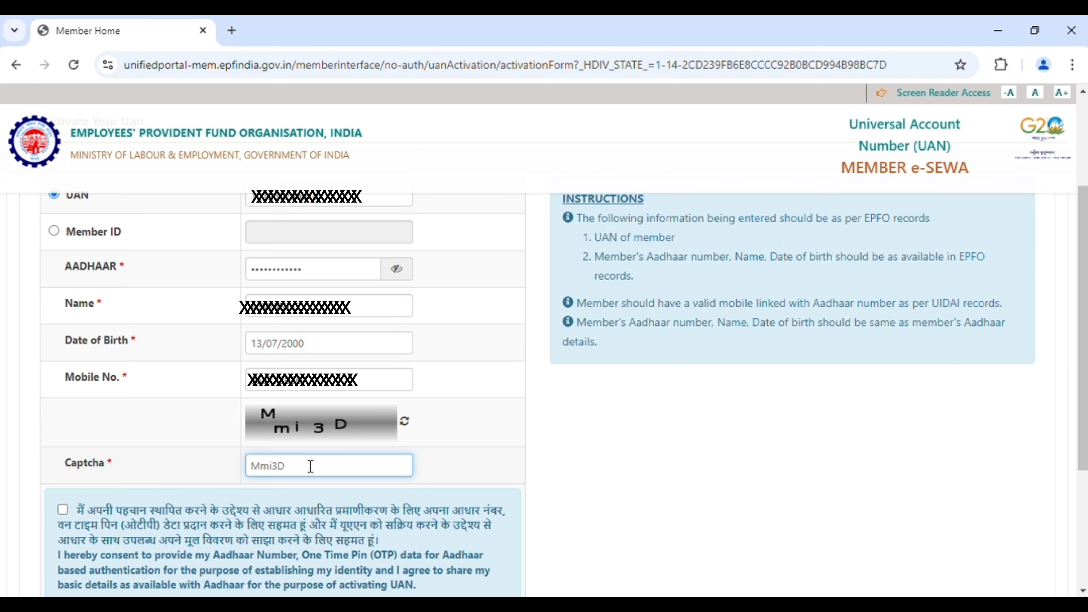
key("Return")
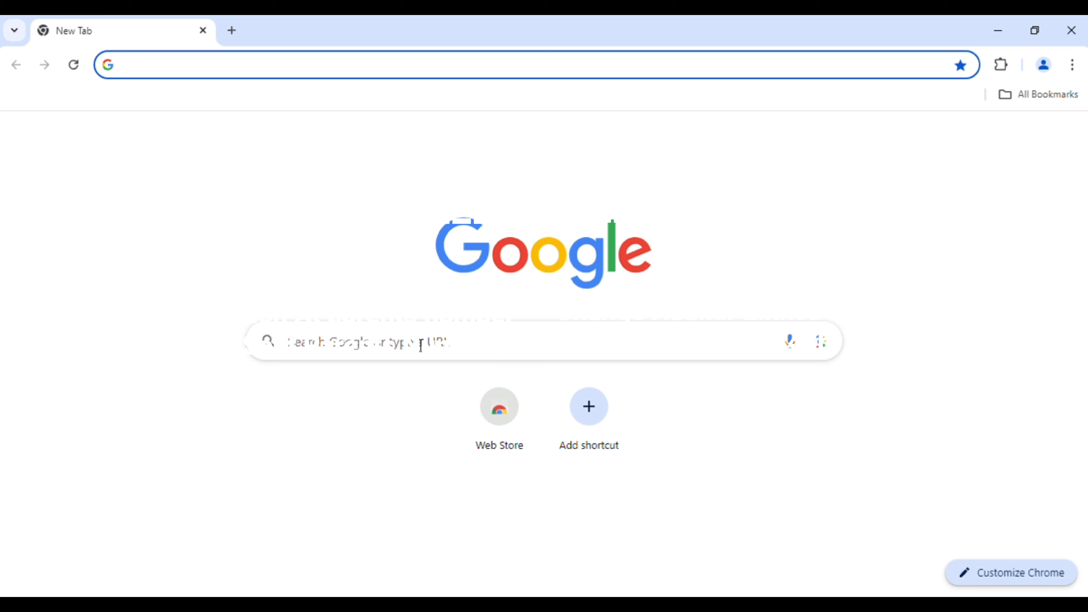
Search Google for 'member home', open the EPFO Member Home page, dismiss its alert and scroll to Important Links.
left_click(423, 345)
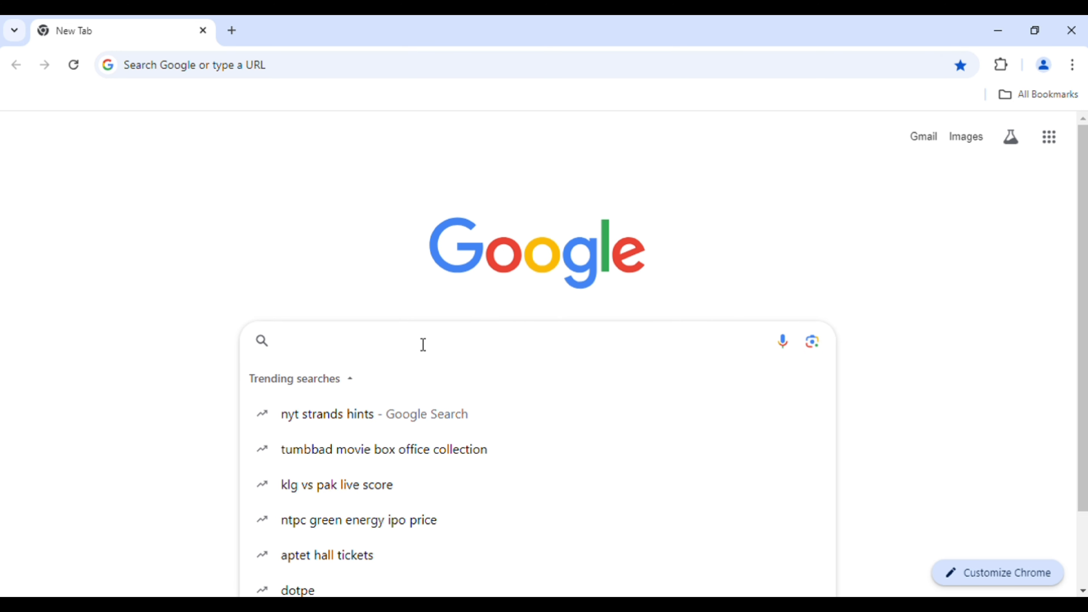
type("MEM")
key("Down")
key("Down")
key("Return")
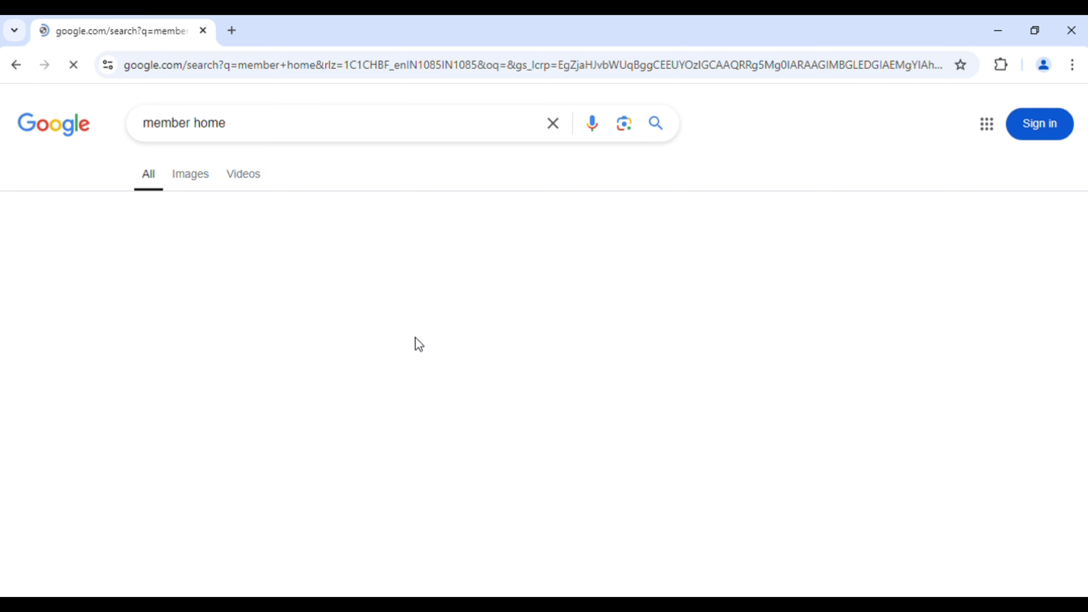
left_click(162, 263)
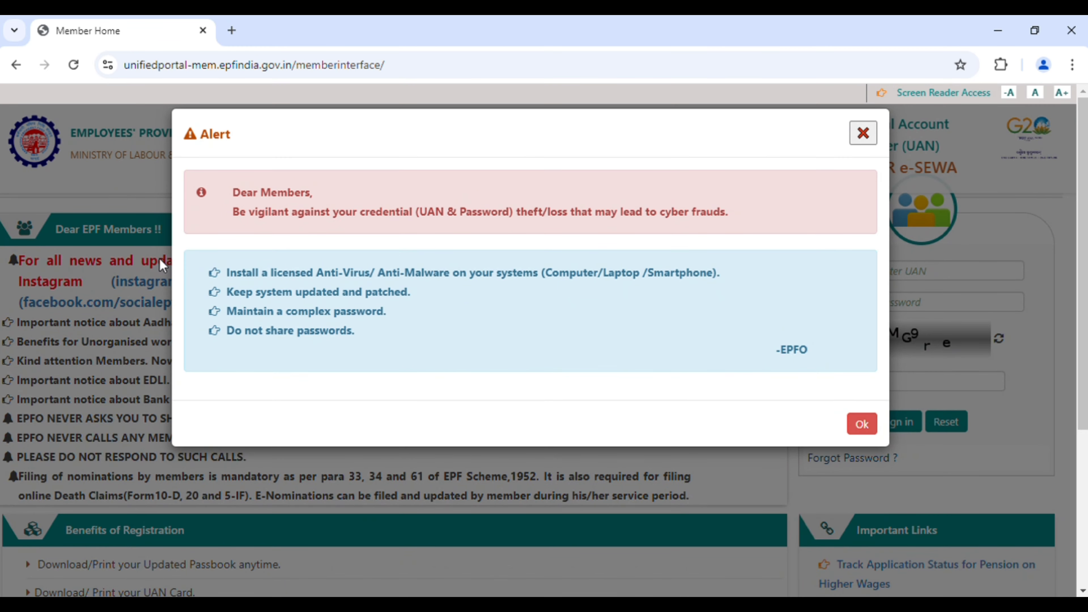
left_click(862, 424)
scroll(887, 411, "down", 5)
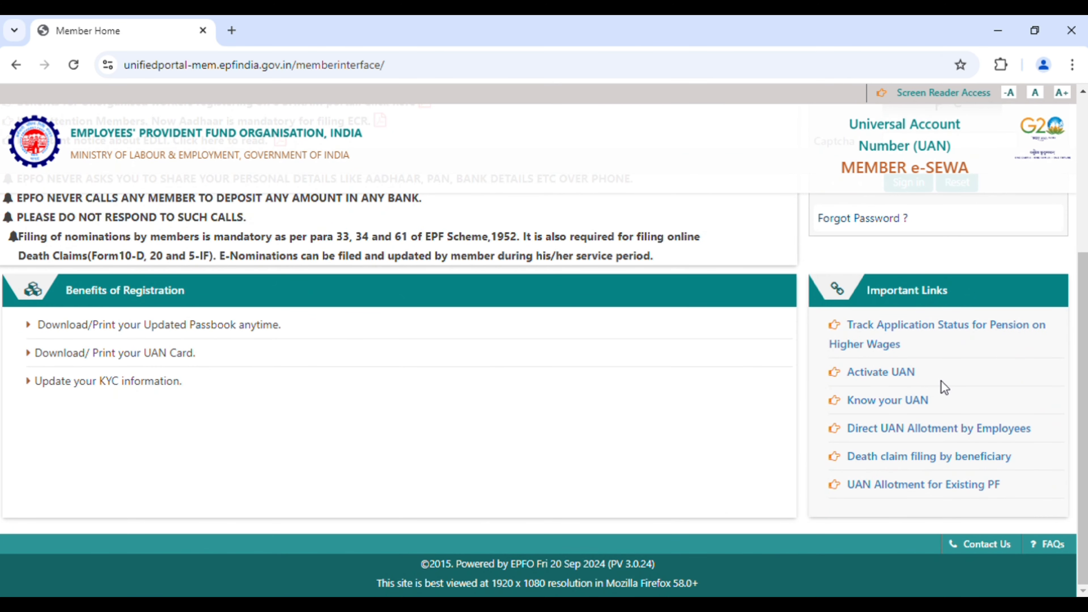
Open the Activate UAN form and enter the Aadhaar number and the member's name.
left_click(886, 374)
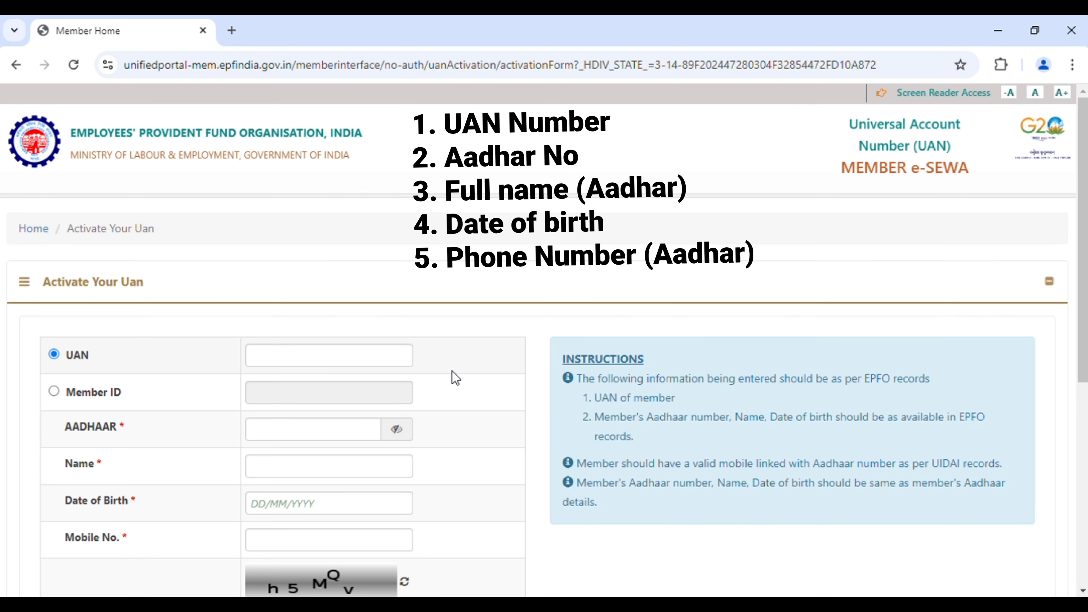
left_click(312, 437)
key("ctrl+v")
type("1234")
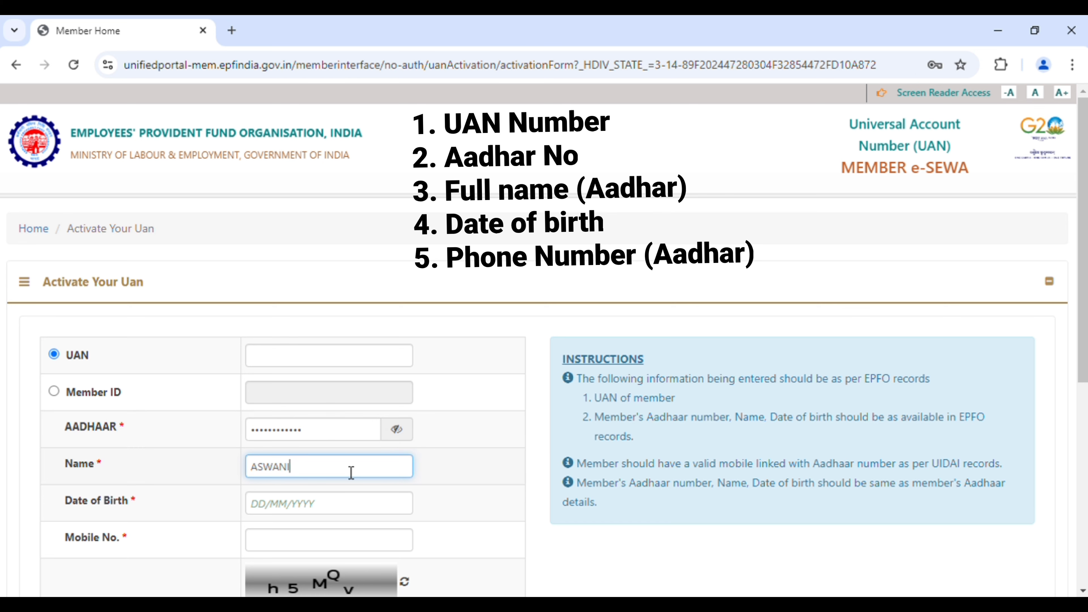
left_click(352, 472)
type("ASWANI")
key("Tab")
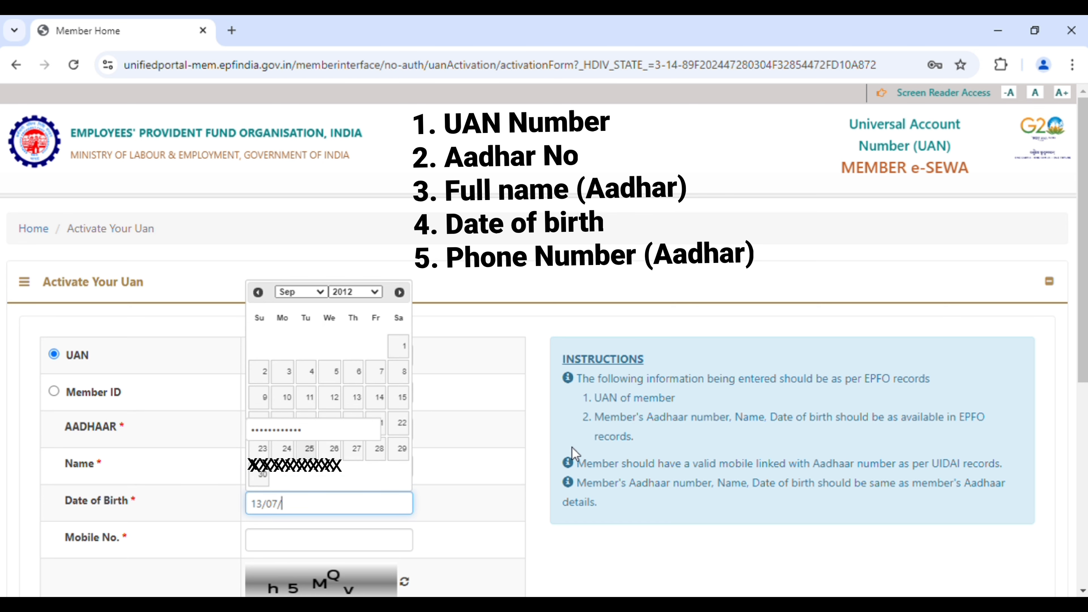
scroll(472, 463, "down", 2)
left_click(387, 465)
type("9876543210")
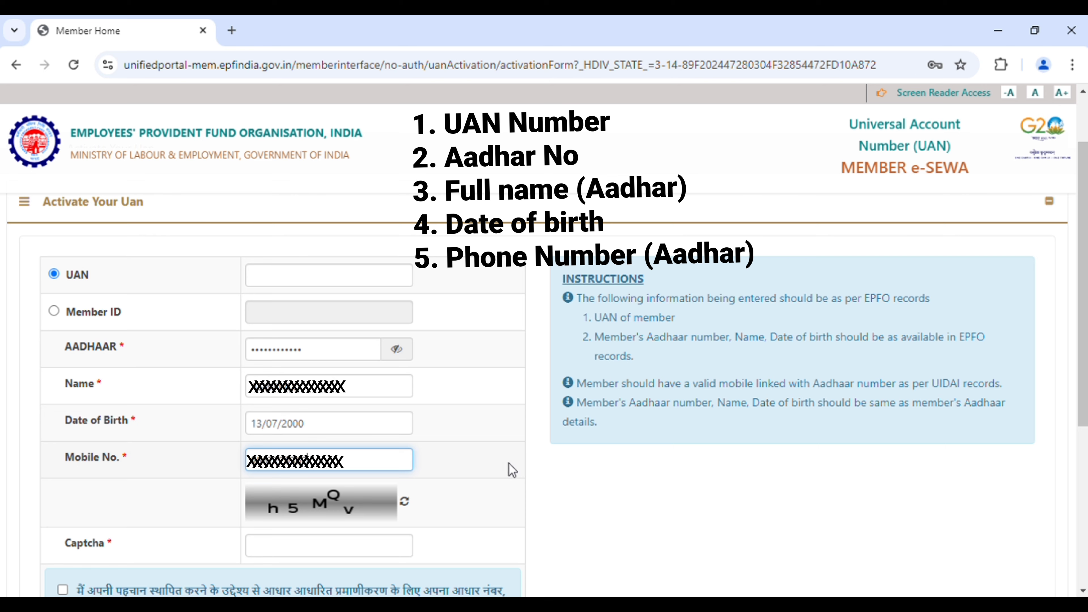
left_click(400, 548)
type("h5MQv")
scroll(296, 275, "down", 5)
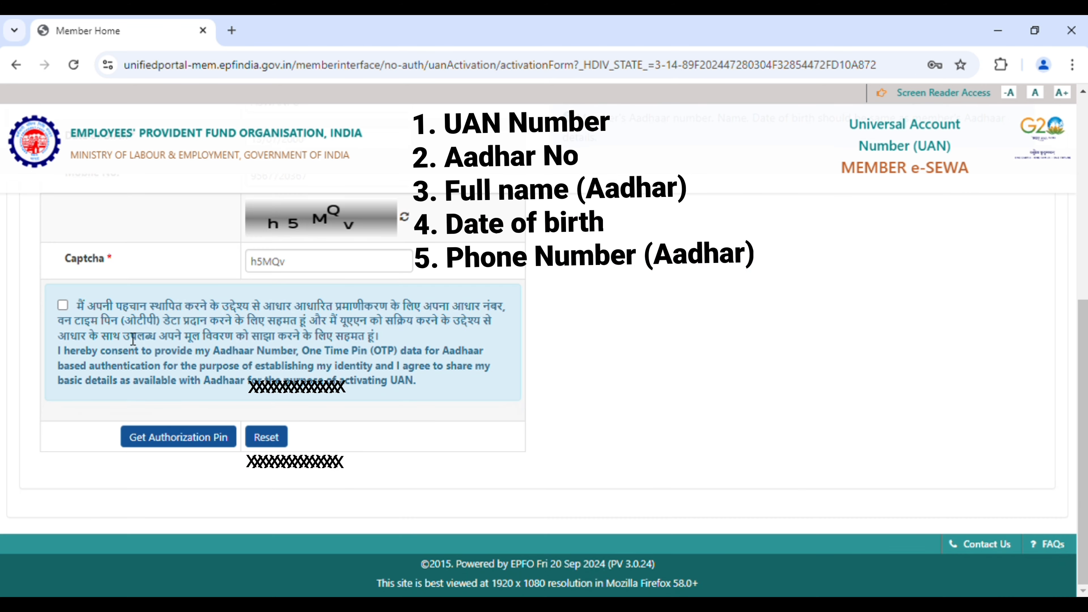
left_click(62, 305)
Request the authorization PIN and begin entering the received OTP.
left_click(195, 437)
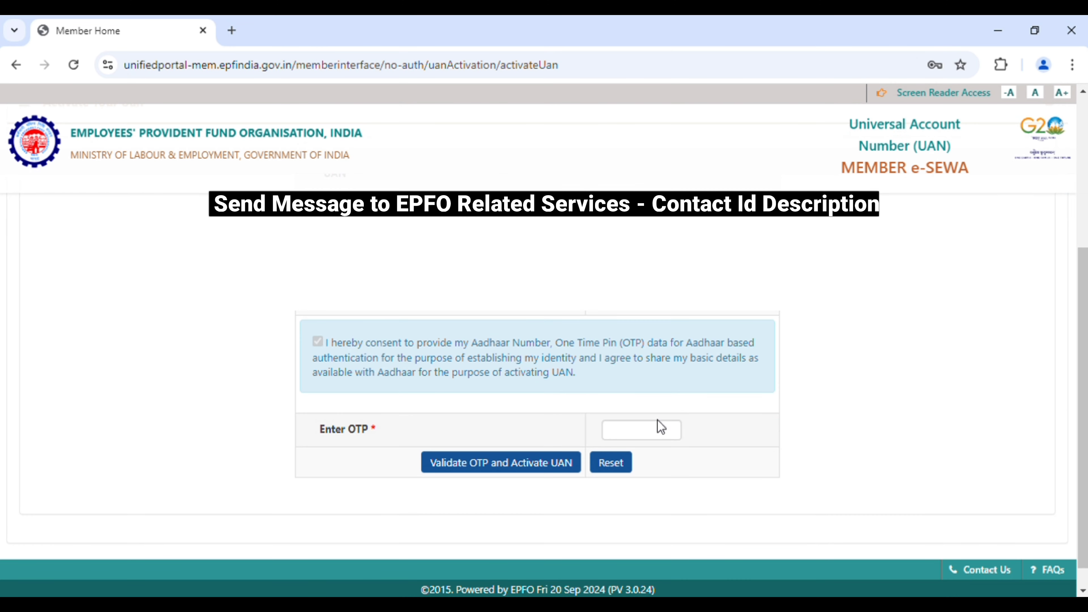
left_click(658, 429)
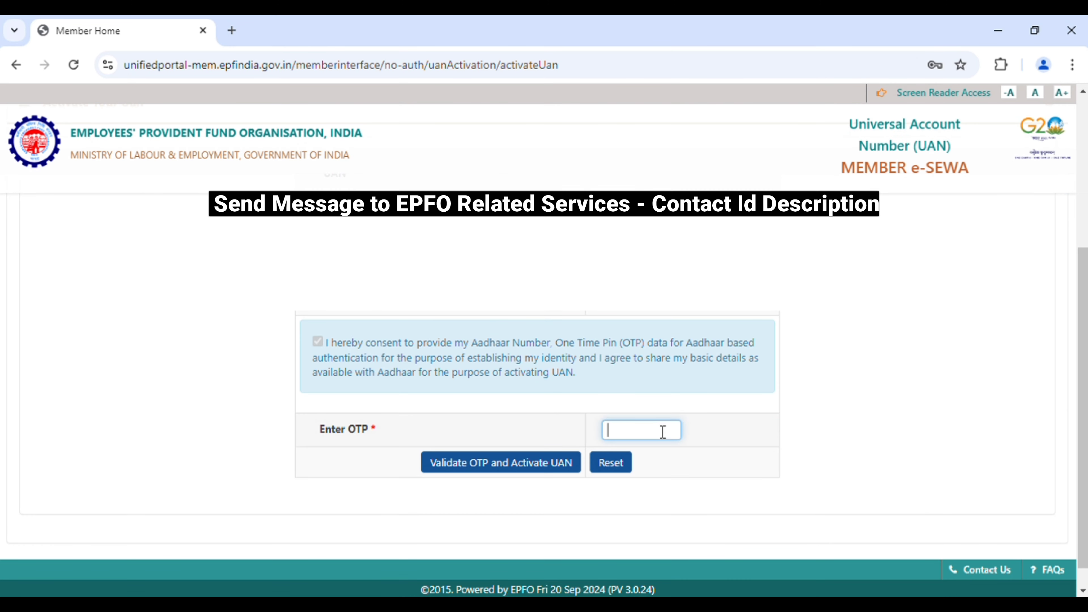